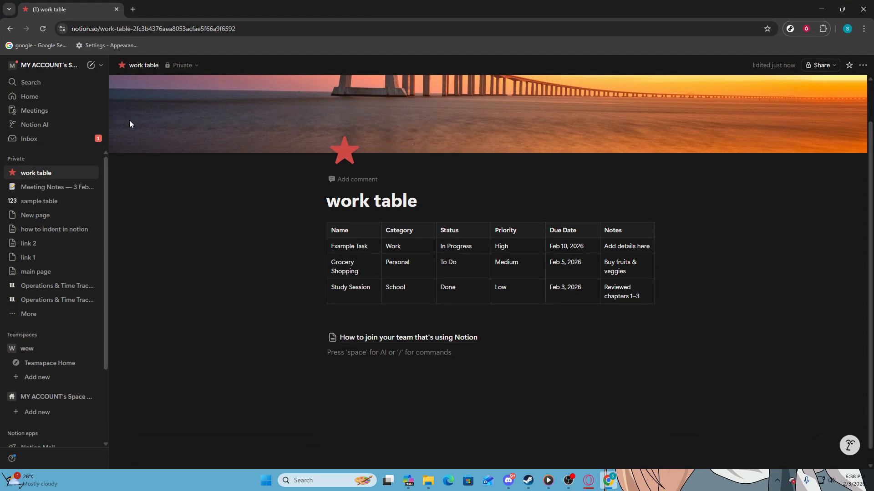
Reload the work table page and open the template marketplace.
click(101, 31)
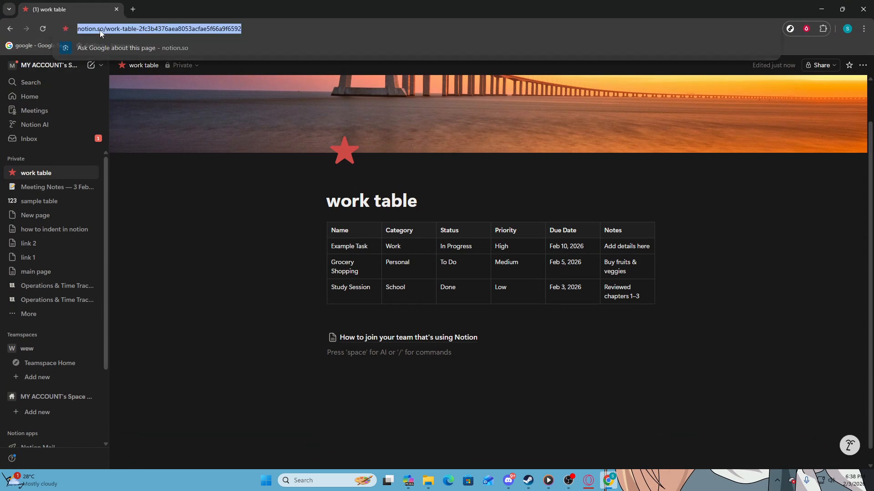
key(Return)
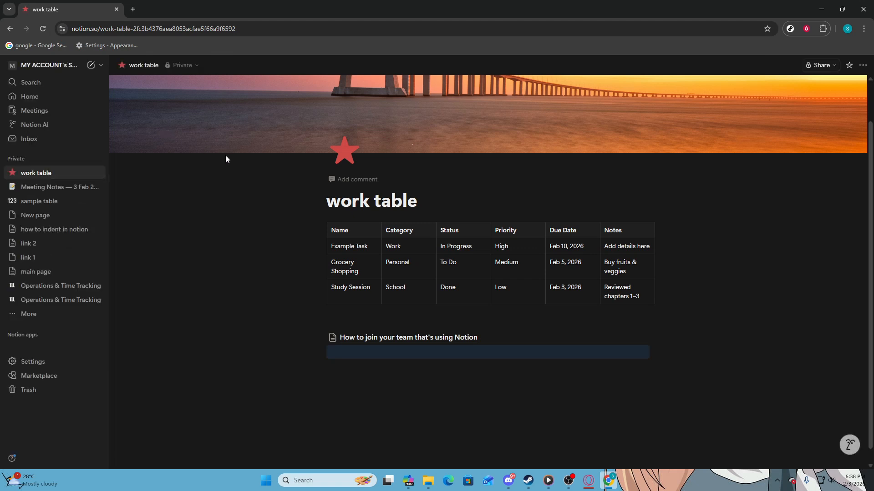
click(104, 66)
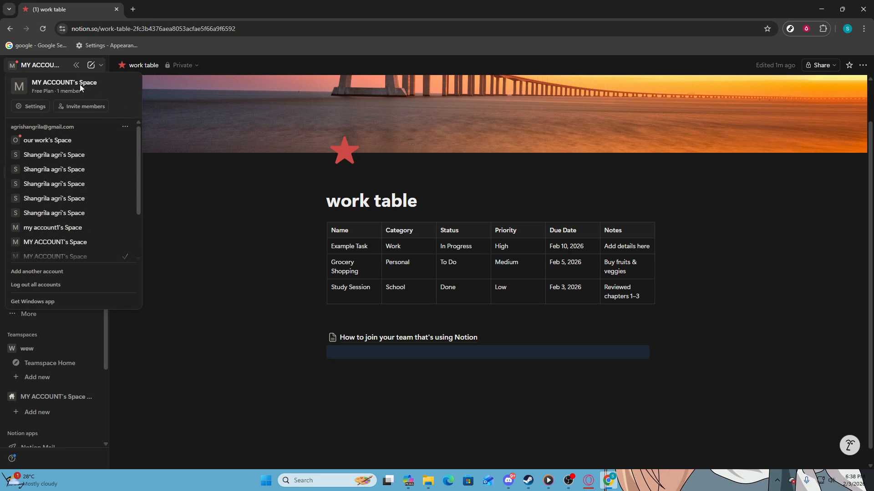
click(101, 65)
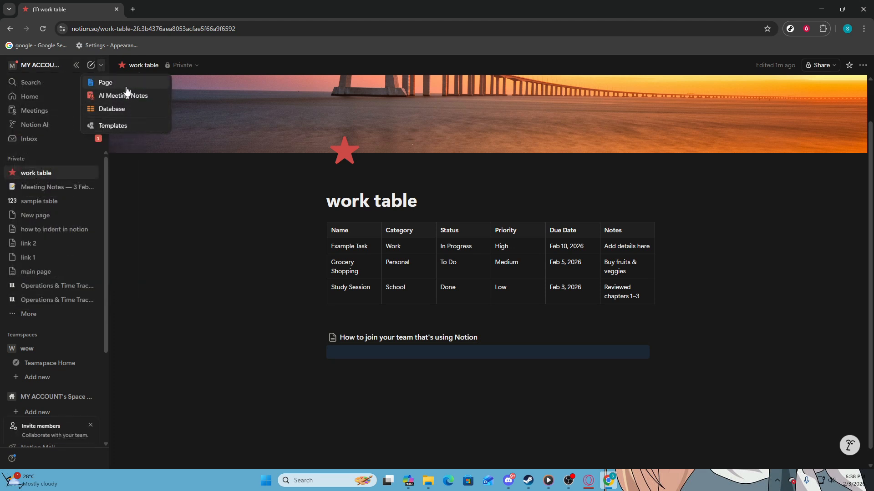
click(122, 128)
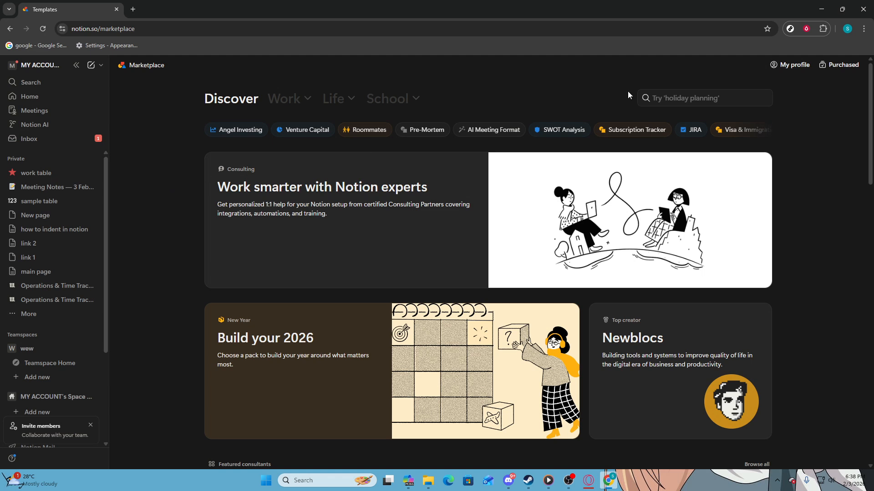
Search the template marketplace for "project management".
click(686, 98)
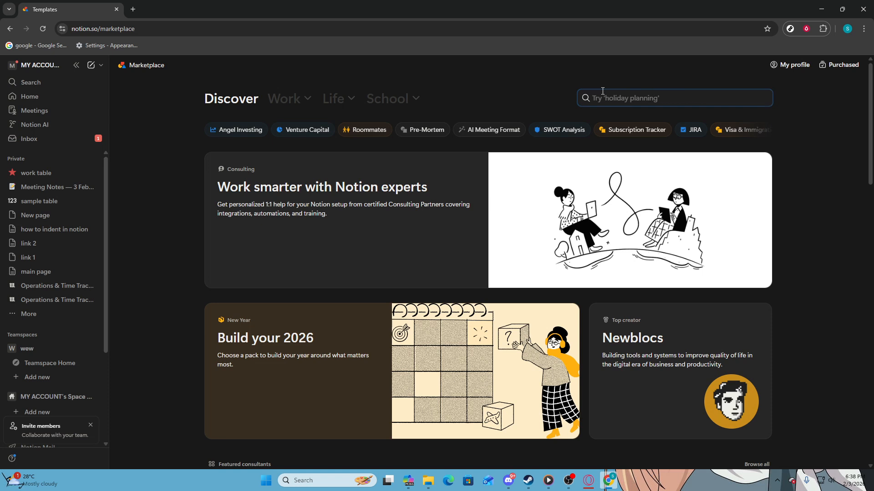
text(project management)
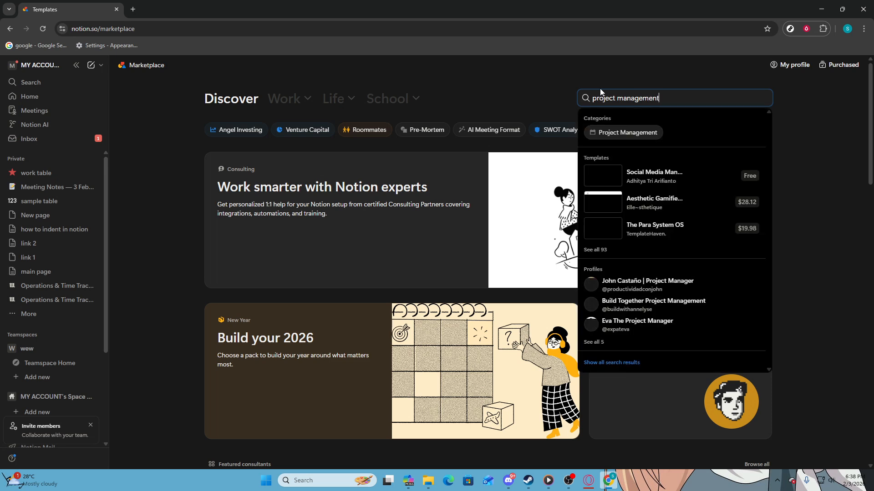
key(Return)
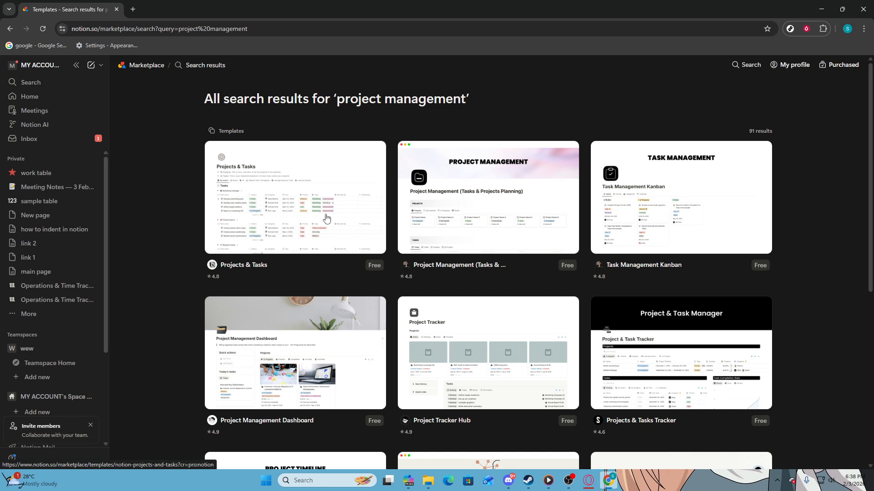
Add the free "Project Management (Tasks & Projects Planning)" template to the workspace's Private section.
click(485, 219)
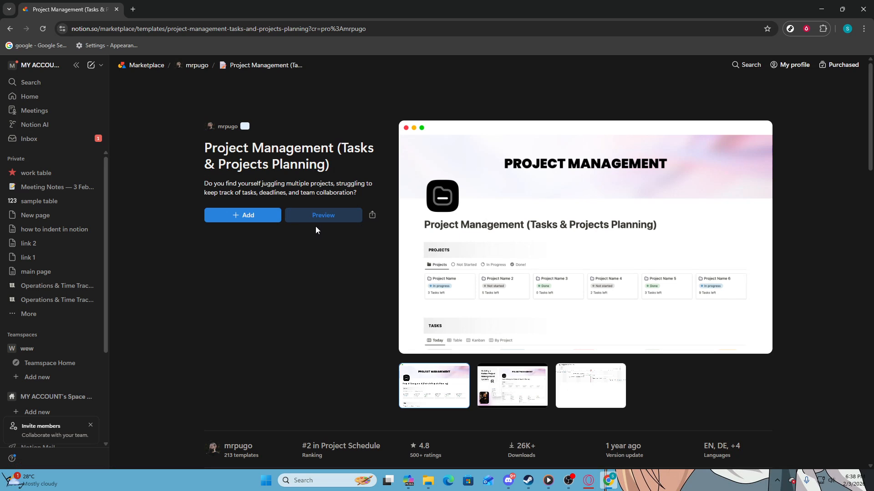
click(248, 217)
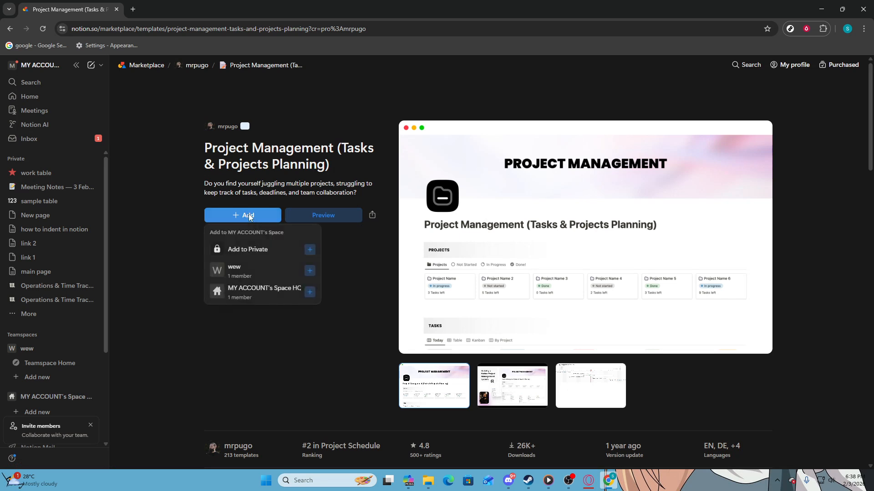
click(248, 250)
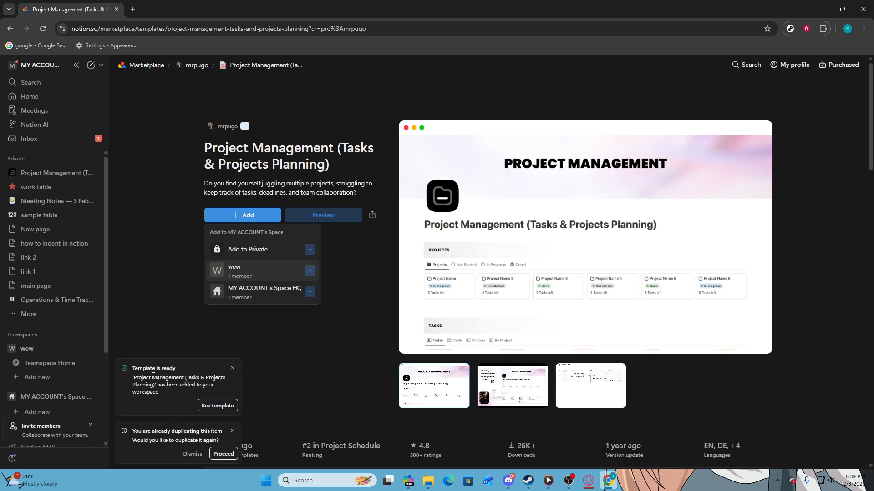
Open the added project management template page and dismiss the offer to duplicate it again.
key(Up)
key(Up)
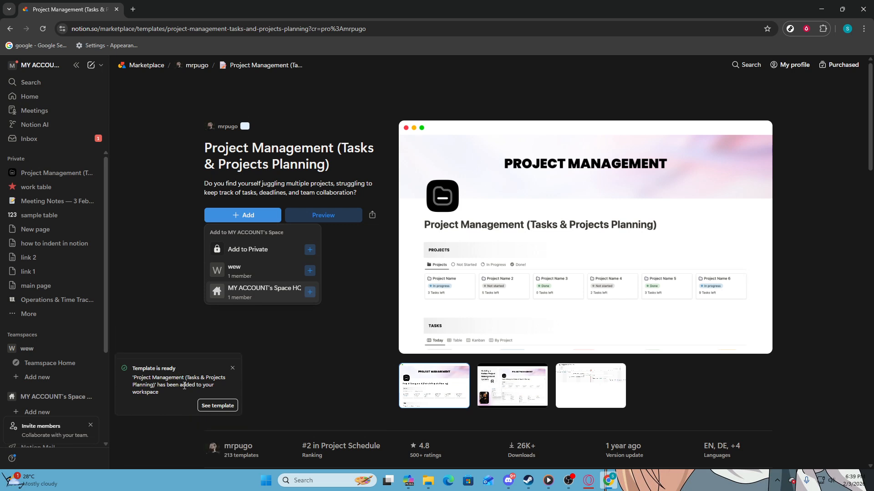
mouse_move(186, 402)
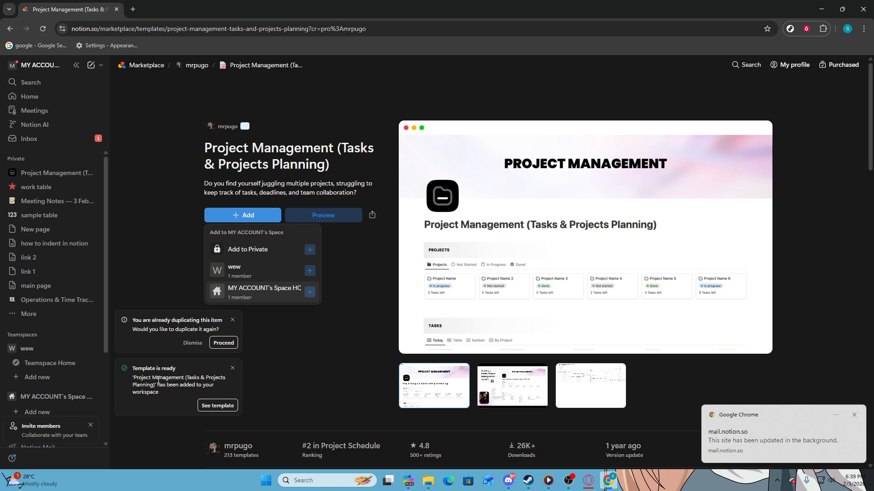
click(208, 405)
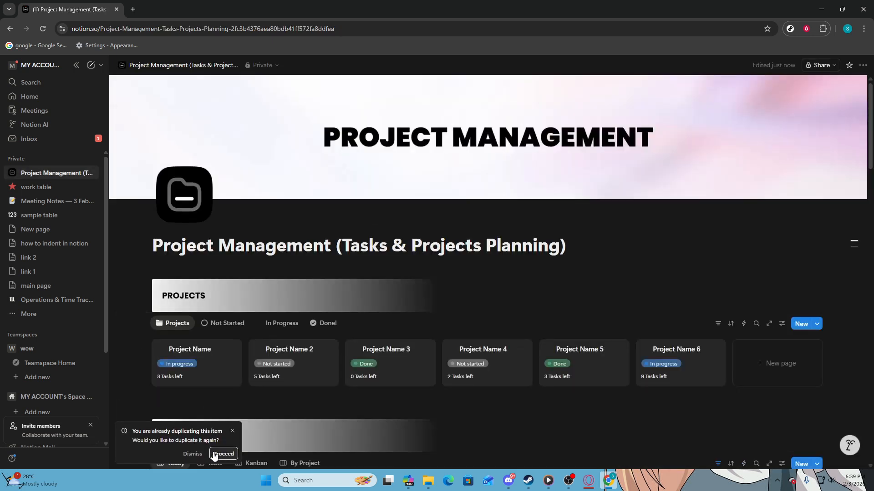
click(195, 454)
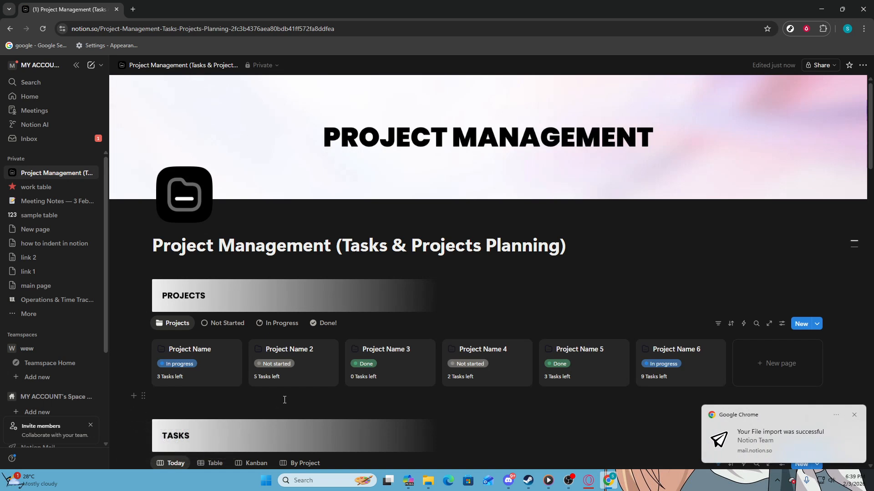
Look over the template page and check the Projects section's Not Started, In Progress and Done! views.
scroll(318, 282, down, 5)
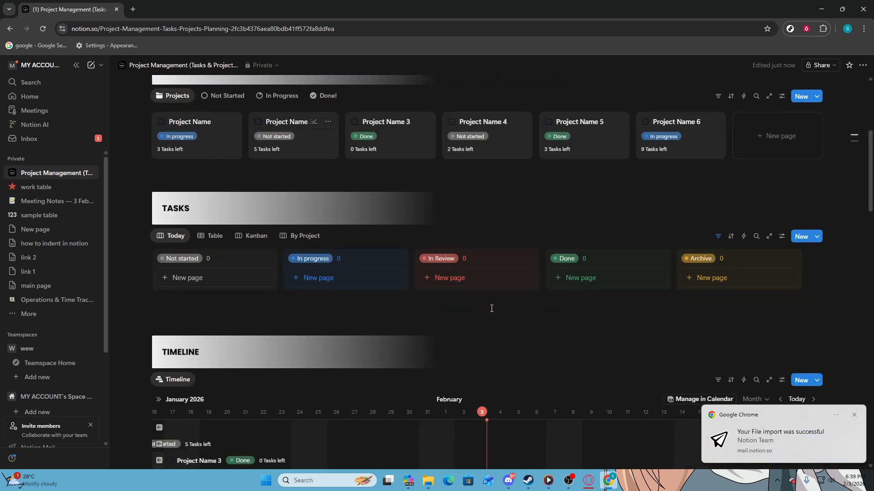
scroll(368, 206, up, 5)
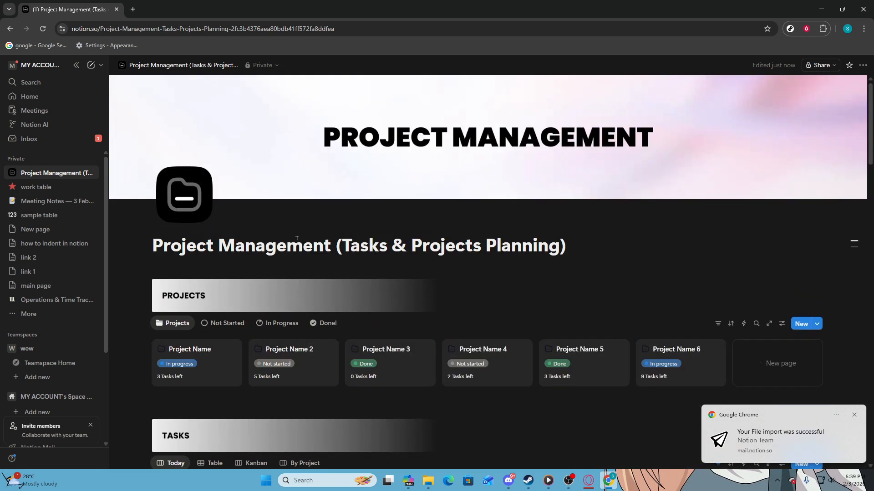
click(212, 325)
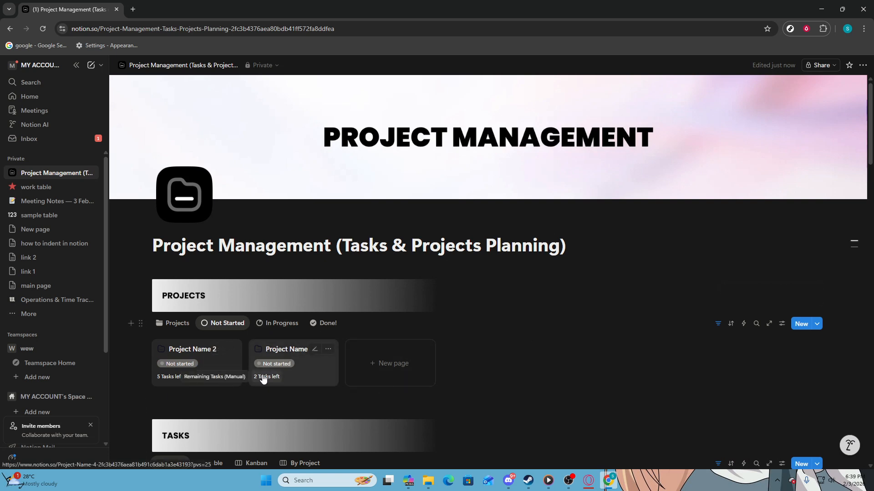
click(283, 324)
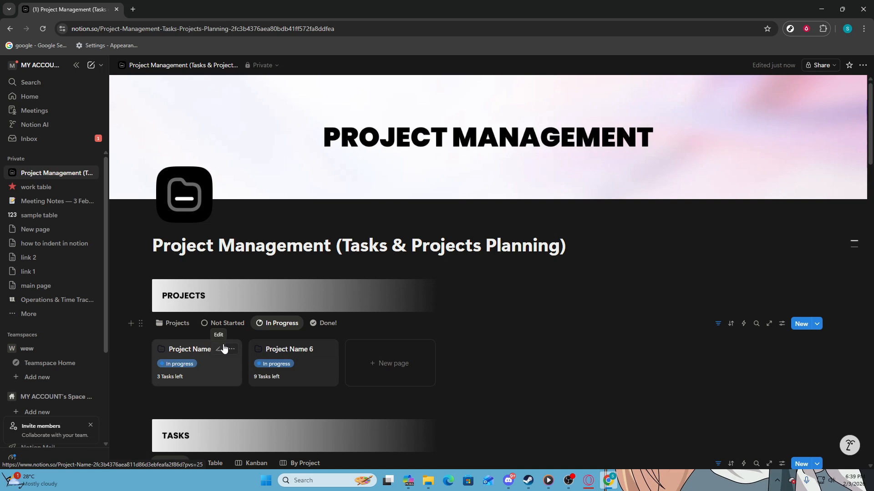
click(327, 331)
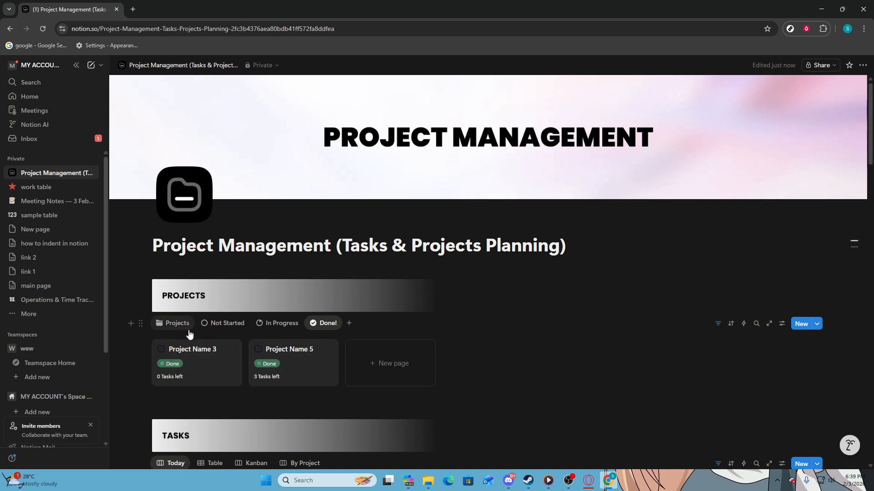
Show the Tasks section as a Kanban board and move the Project Name 2 task from In progress to Done.
scroll(190, 329, down, 3)
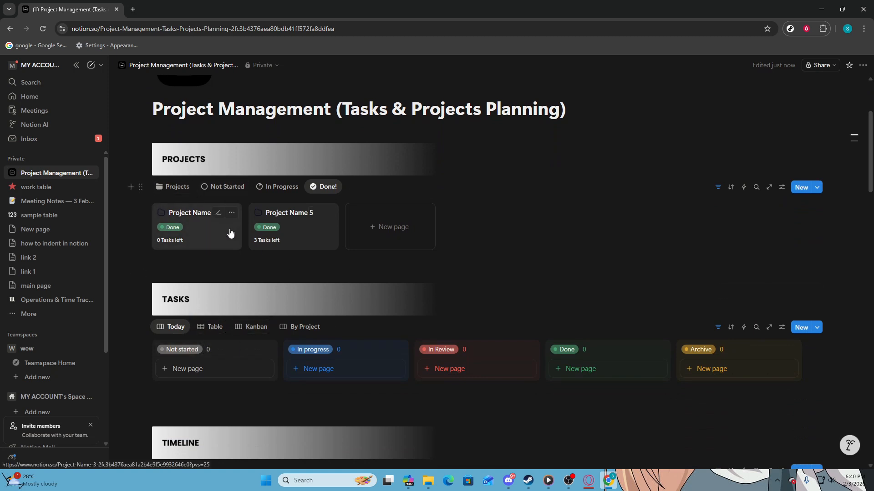
scroll(230, 233, down, 2)
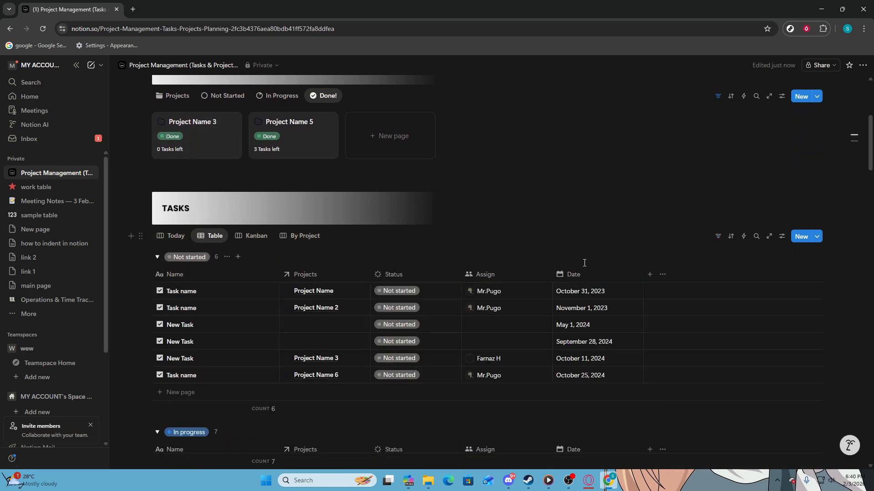
click(253, 237)
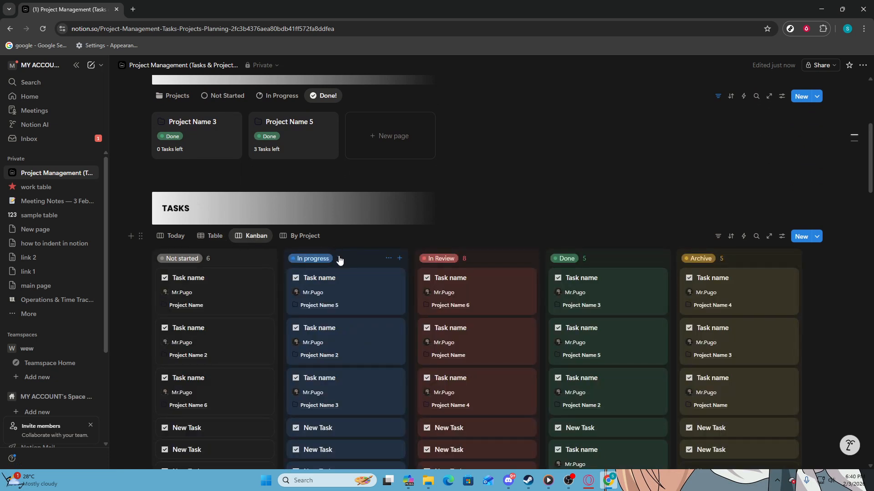
scroll(346, 261, down, 4)
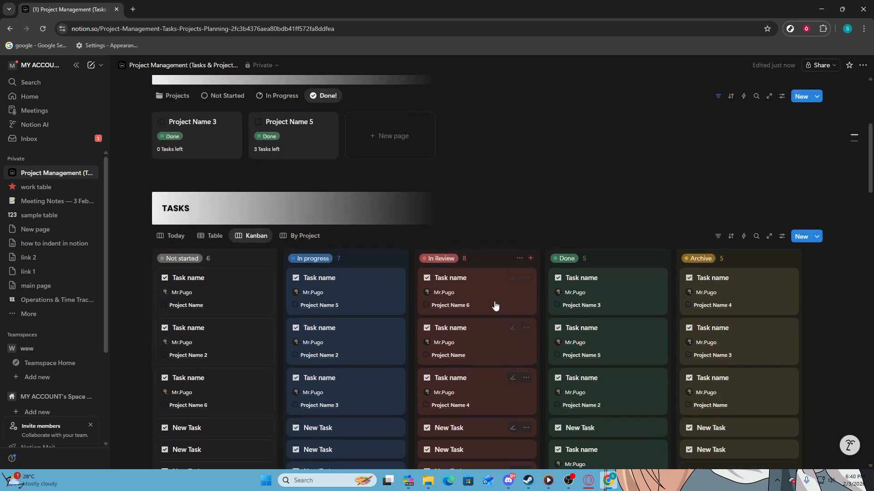
scroll(524, 336, up, 4)
drag(343, 338, 587, 341)
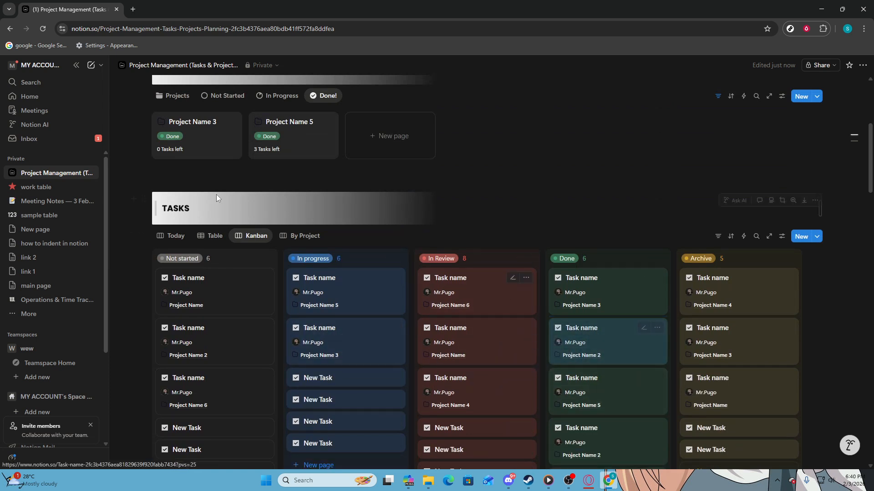
View the tasks By Project, return to Today, and shift Project Name 6 on the timeline to January 25 through February 18, 2026.
click(304, 237)
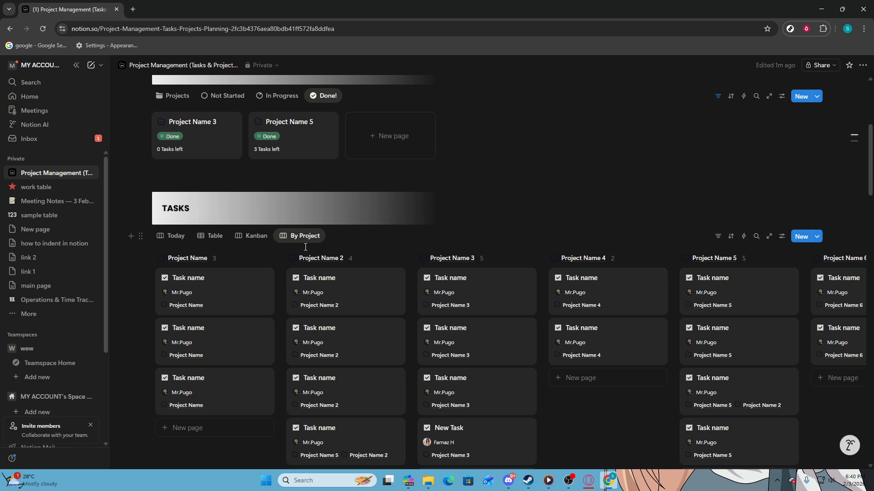
click(177, 239)
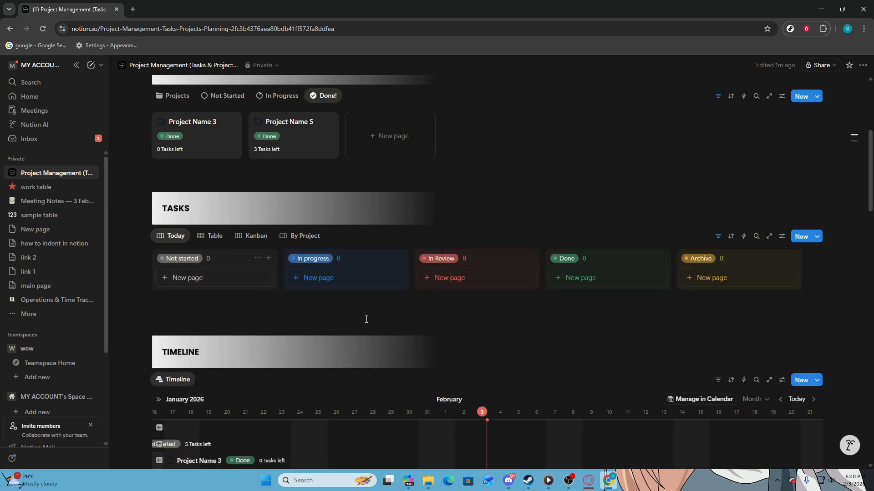
scroll(415, 300, down, 3)
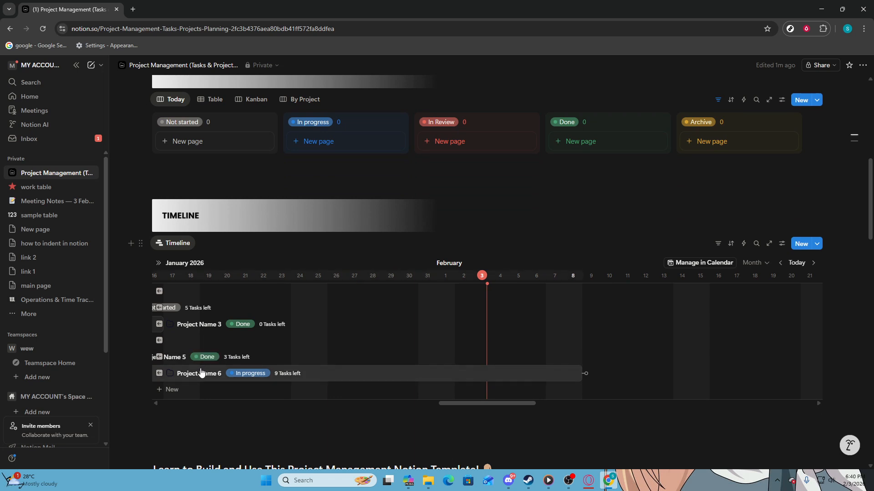
drag(209, 371, 424, 351)
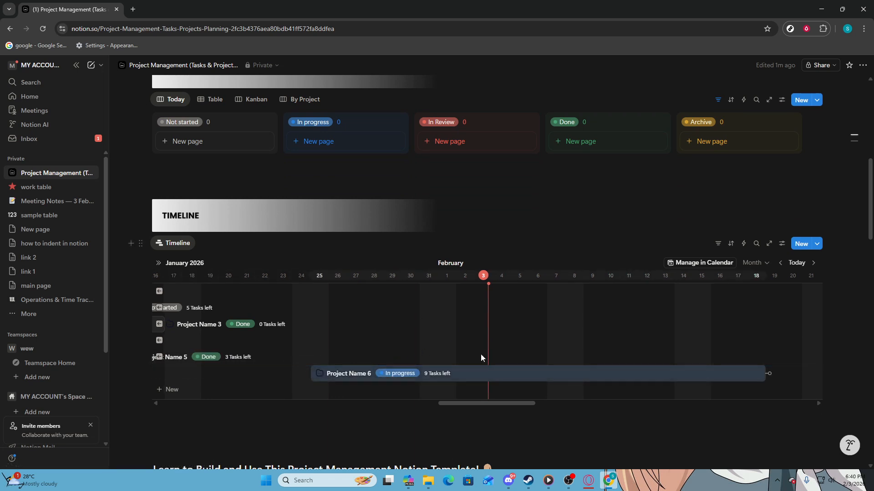